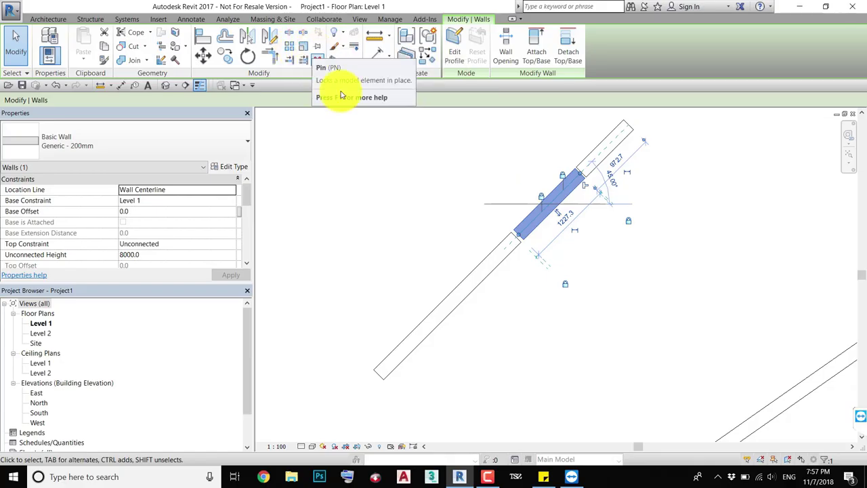
- Zoom out in the Level 1 plan and select the long 8000 mm lower diagonal wall
scroll(528, 201, "down", 1)
scroll(523, 262, "down", 1)
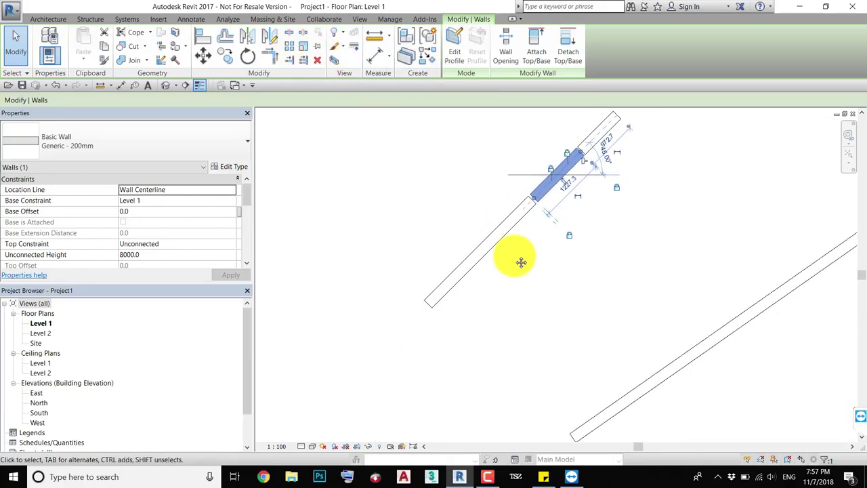
scroll(566, 285, "down", 1)
left_click(580, 305)
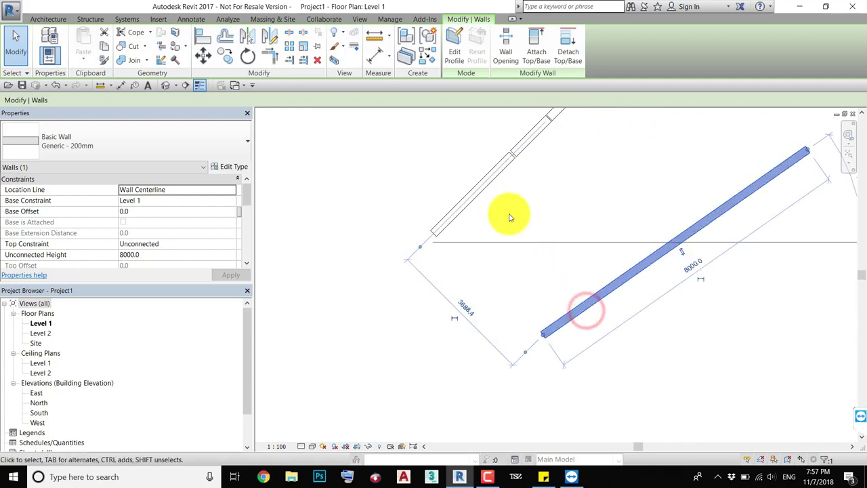
- Pin the selected 8000 mm diagonal wall in place
left_click(318, 44)
left_click(609, 223)
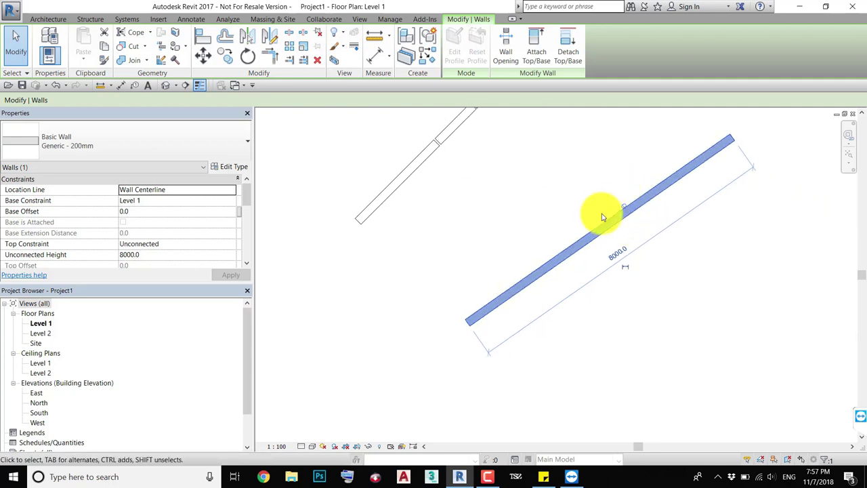
scroll(625, 212, "up", 2)
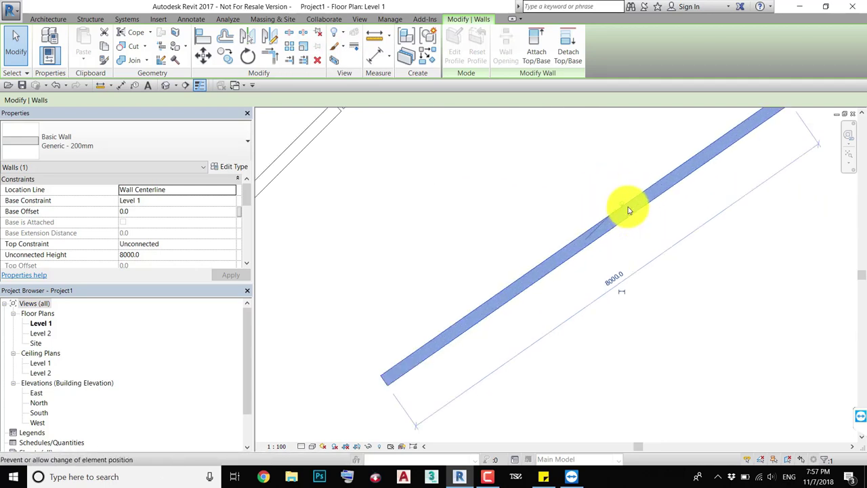
scroll(627, 206, "up", 2)
scroll(623, 200, "up", 2)
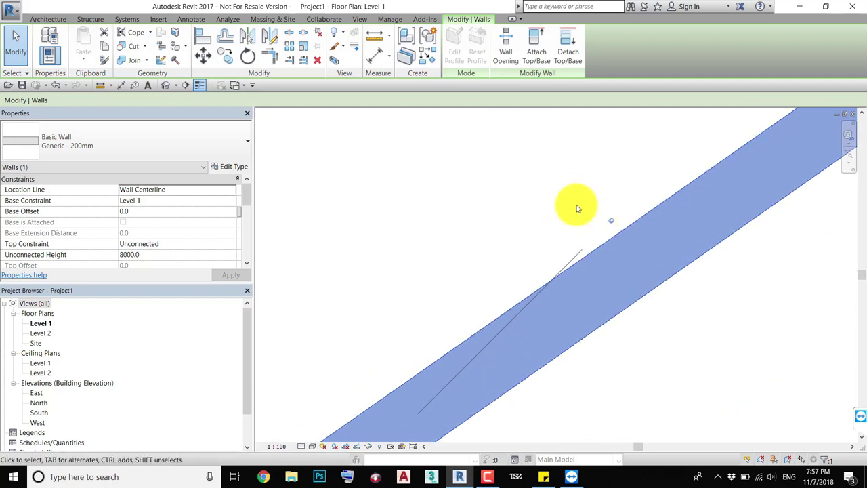
- Deselect and reselect the pinned wall to confirm it can still be selected
scroll(607, 227, "down", 2)
scroll(602, 237, "down", 2)
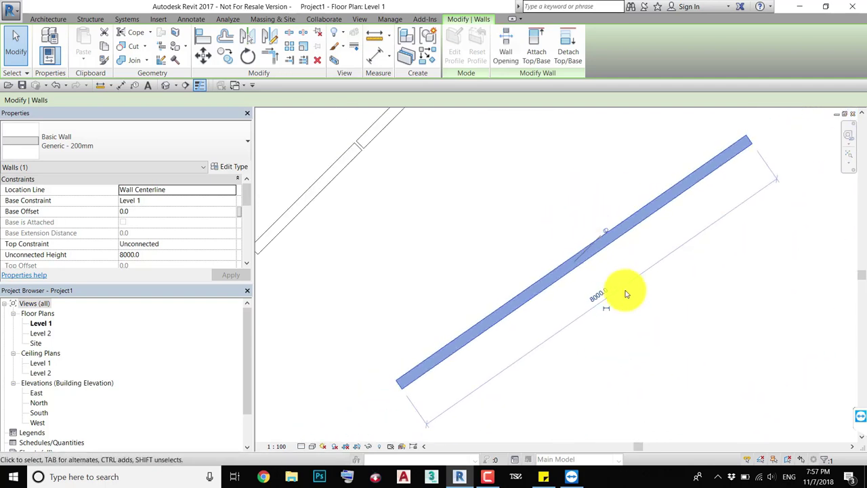
left_click(625, 258)
left_click(626, 231)
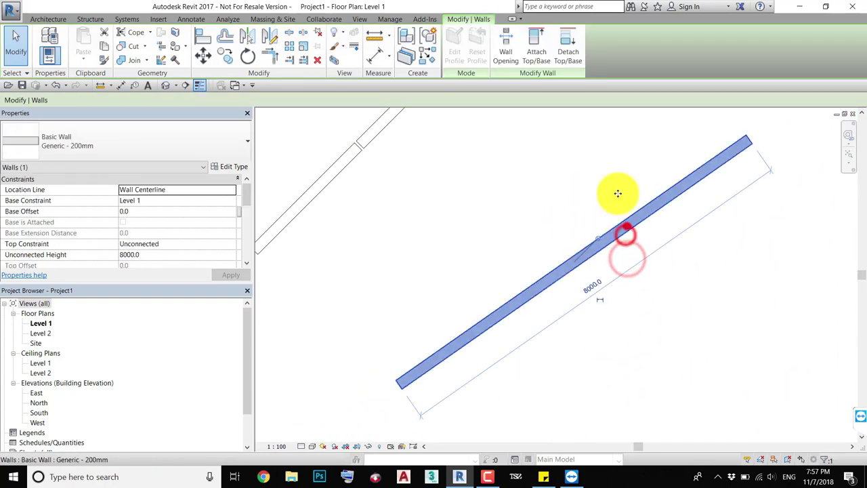
left_click(630, 228)
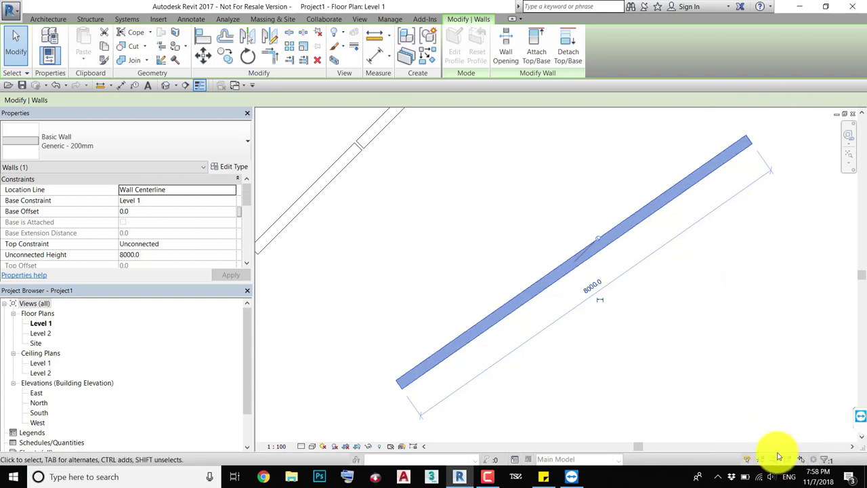
- Turn off Select Pinned Elements and confirm window-selection no longer picks up the pinned wall
left_click(777, 461)
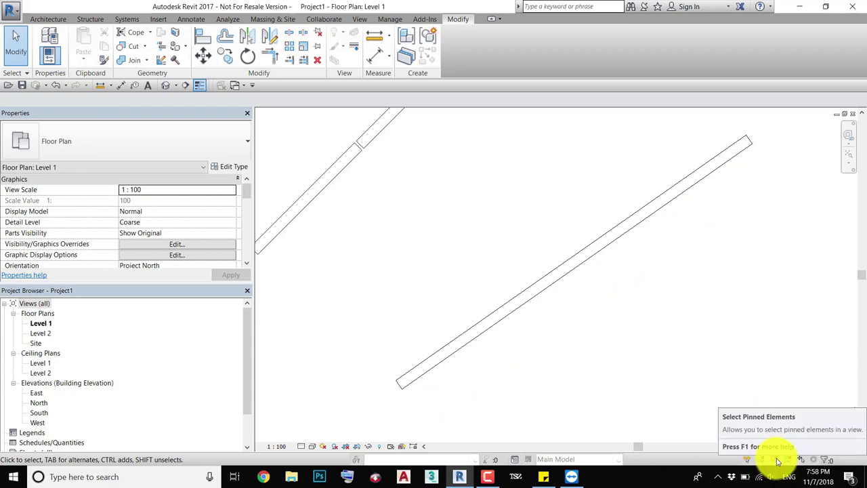
left_click_drag(724, 123, 645, 252)
left_click_drag(650, 176, 599, 339)
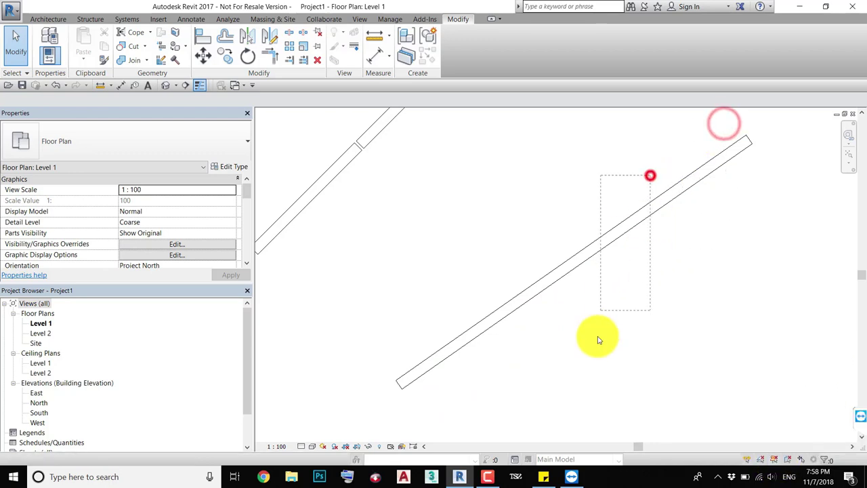
left_click_drag(592, 236, 546, 383)
left_click_drag(542, 195, 499, 311)
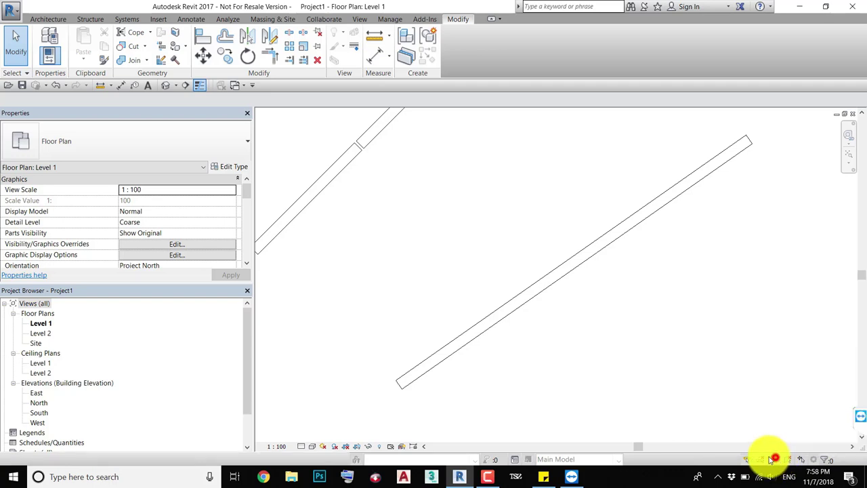
- Toggle the Select Pinned Elements status-bar setting again
left_click(775, 459)
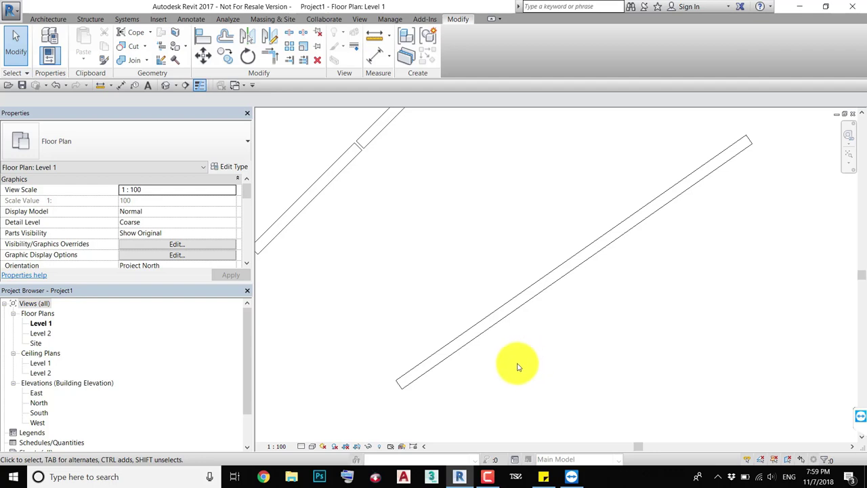
mouse_move(519, 298)
middle_mouse_down()
mouse_move(523, 320)
mouse_move(503, 296)
mouse_move(505, 232)
mouse_move(555, 242)
mouse_move(586, 310)
middle_mouse_up()
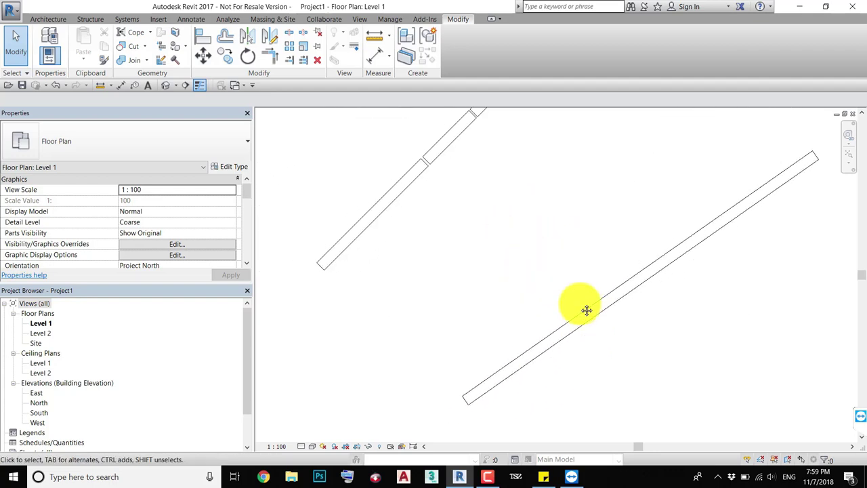
scroll(513, 301, "down", 2)
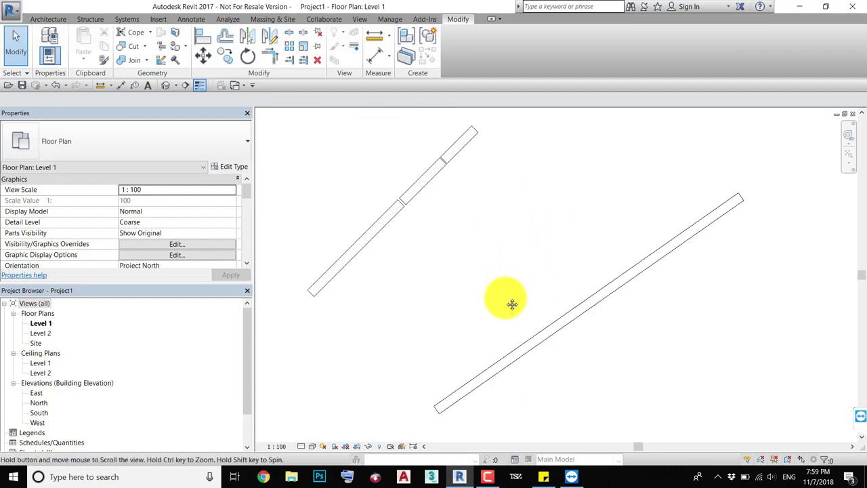
scroll(527, 295, "up", 1)
scroll(532, 294, "up", 1)
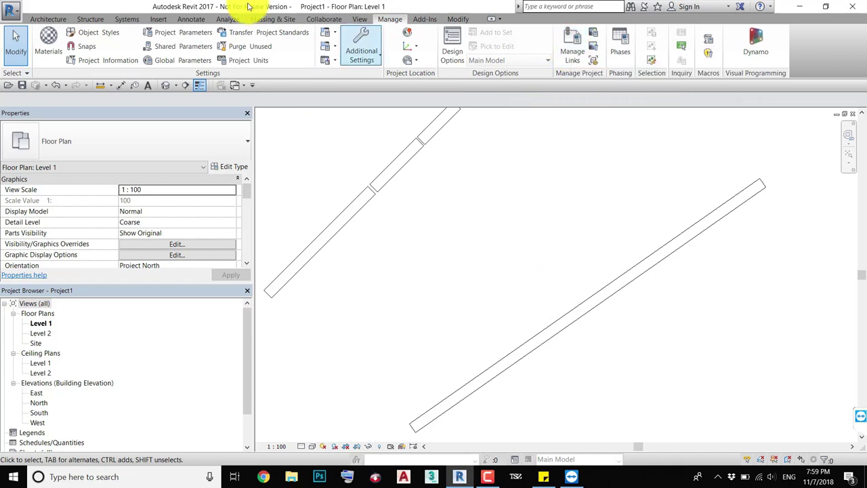
left_click(159, 19)
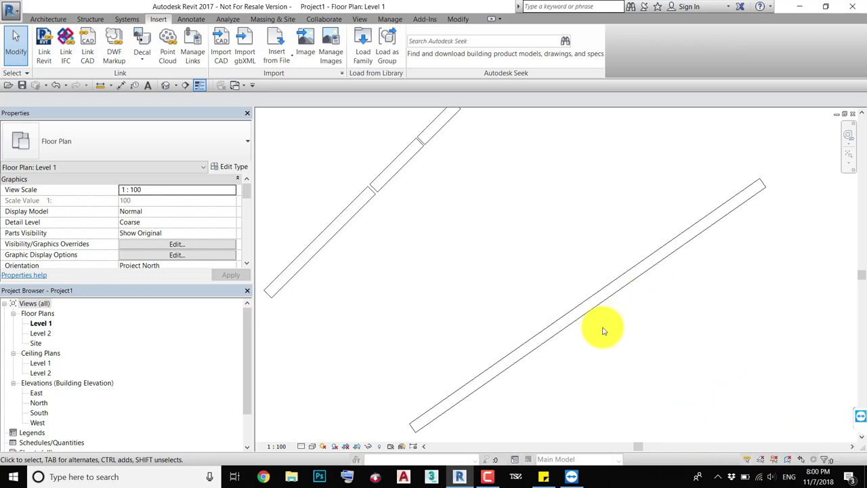
scroll(501, 271, "down", 1)
left_click(499, 251)
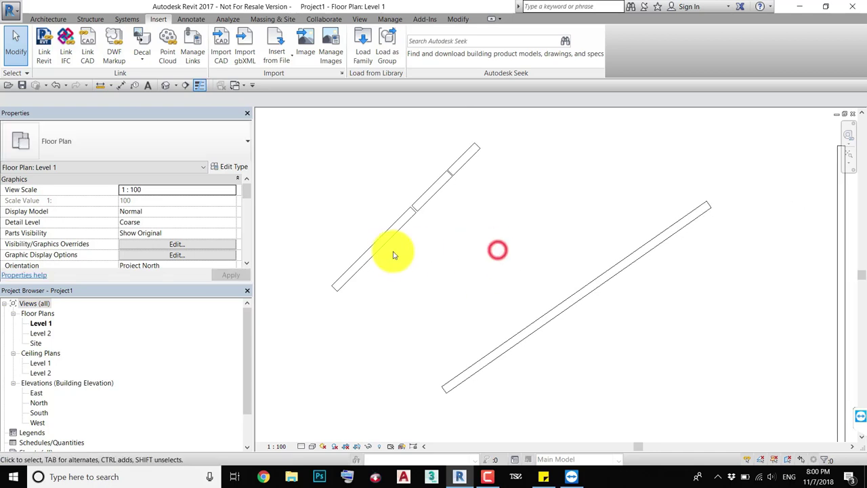
middle_click_drag(378, 213, 376, 240)
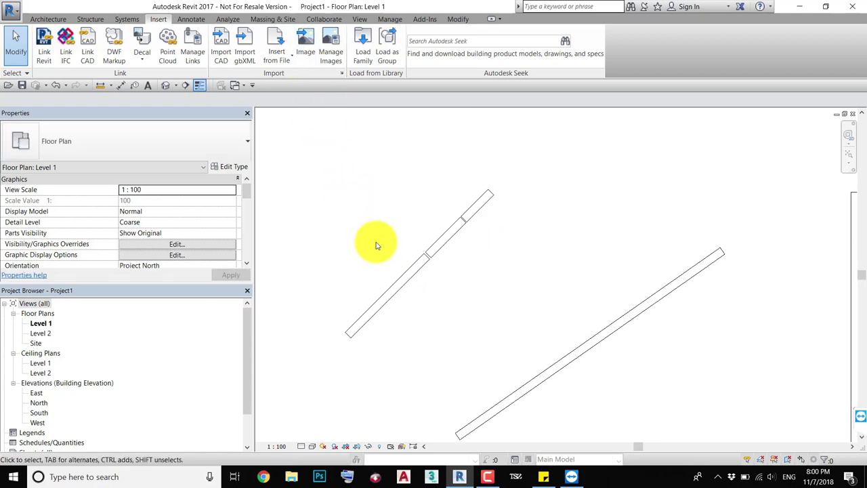